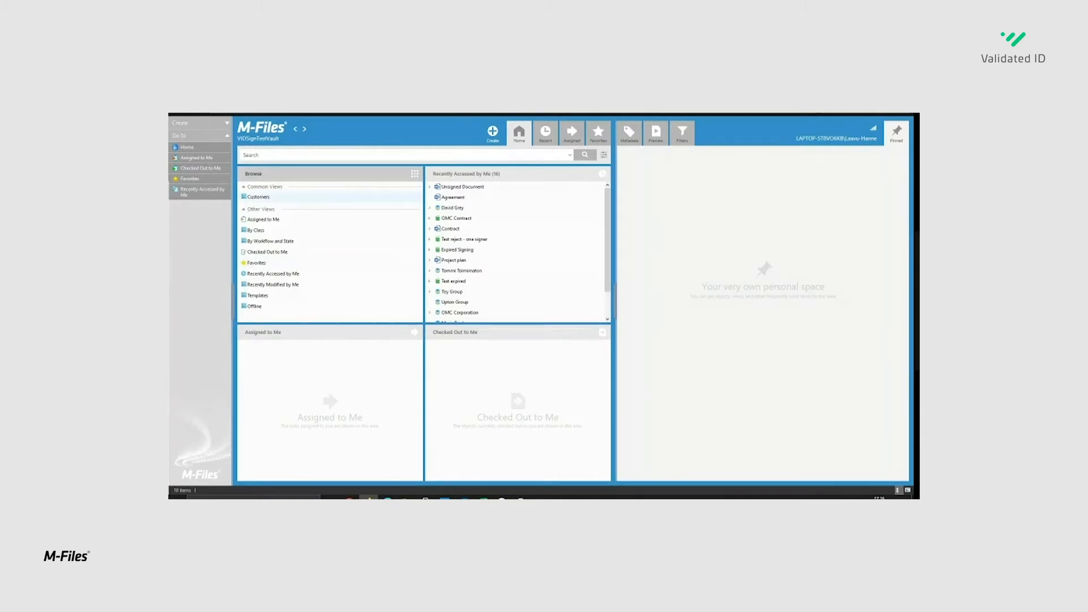
- Open the Customers view, expand OMC Corporation's documents and select the Project plan
double_click(258, 197)
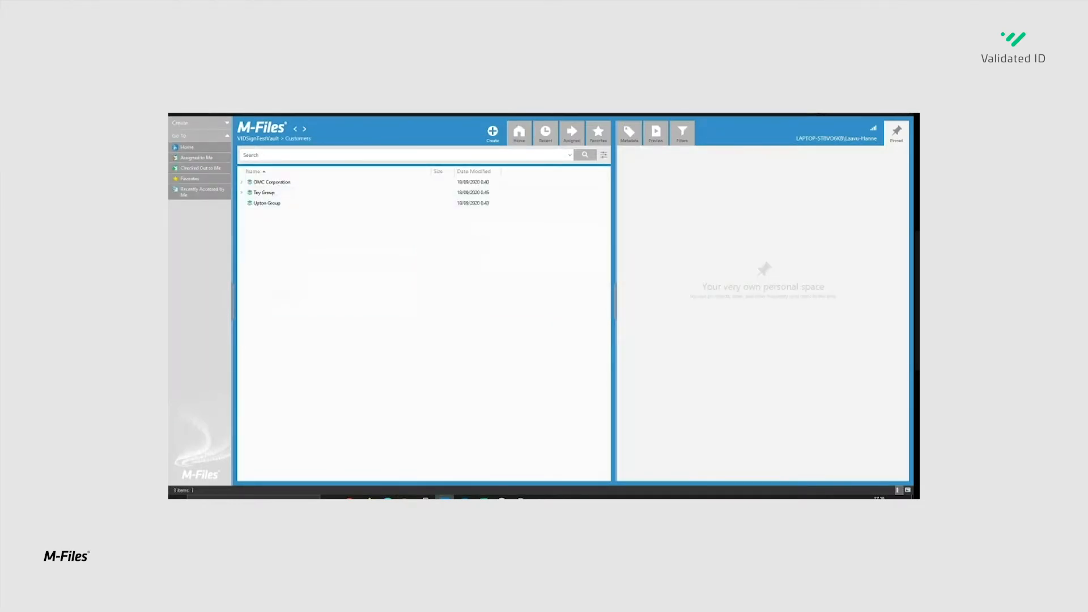
left_click(242, 183)
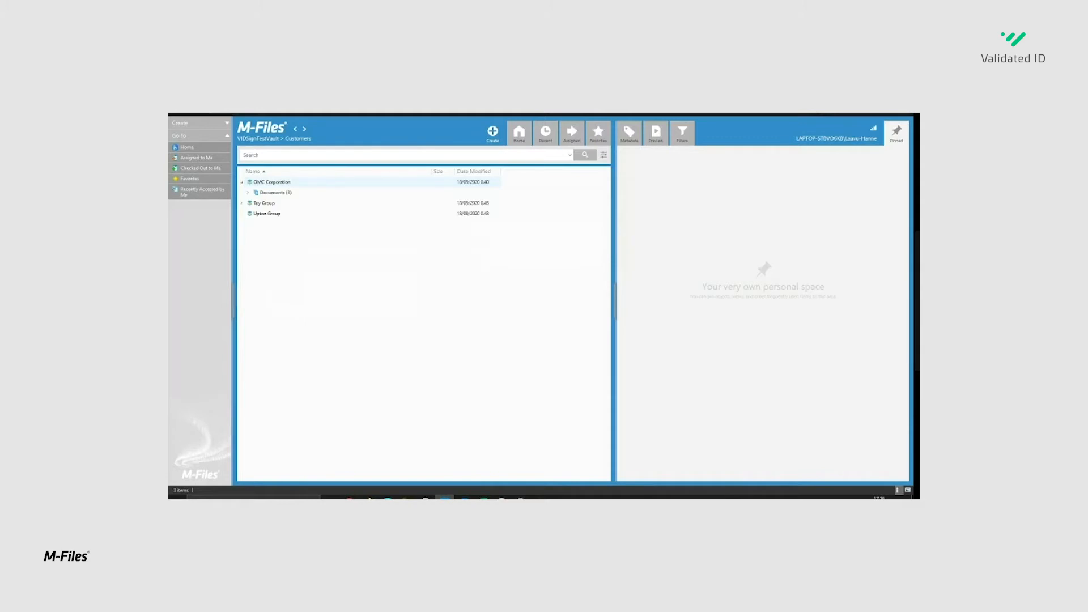
left_click(247, 192)
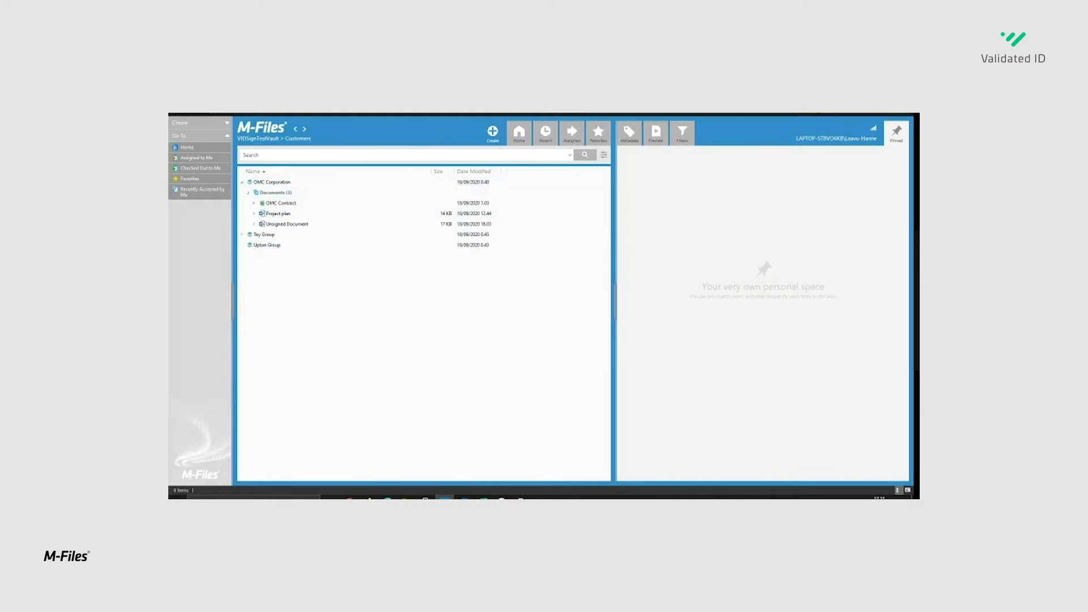
left_click(278, 213)
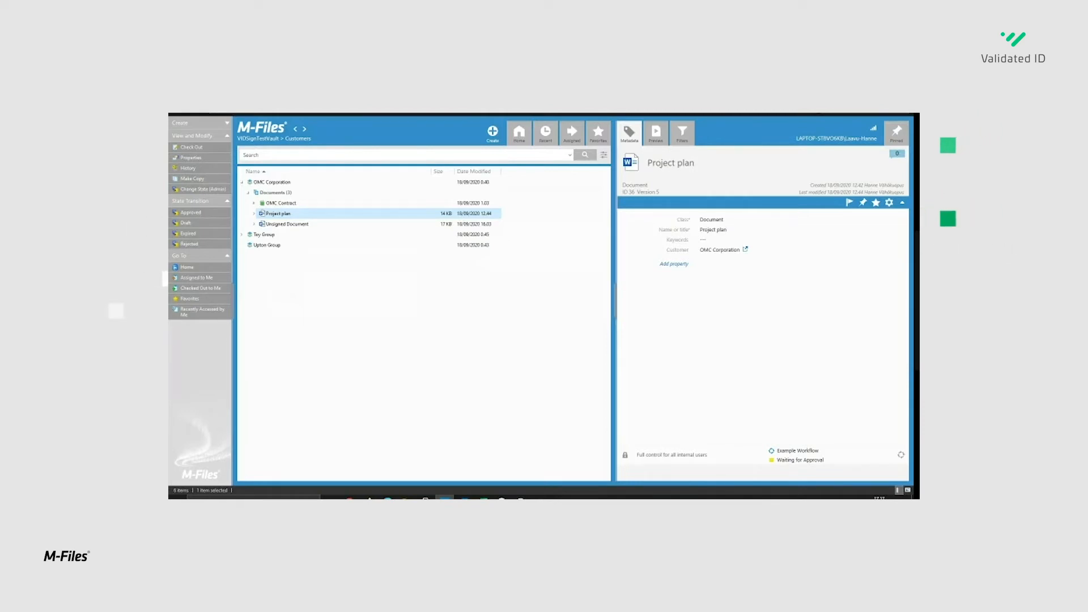
- Review the version history of the Project plan document and close it
right_click(273, 214)
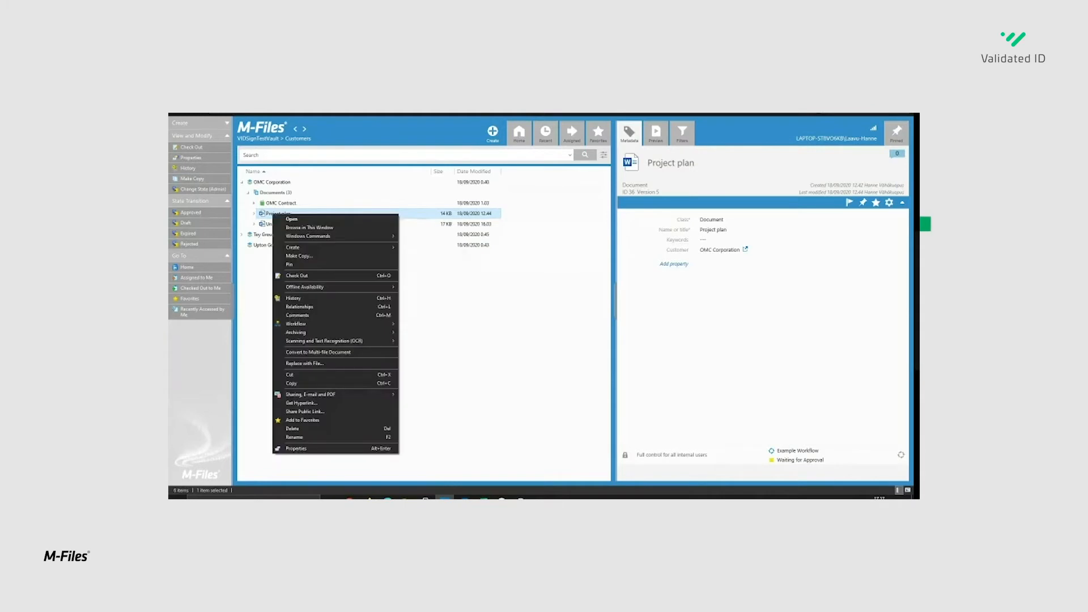
left_click(294, 298)
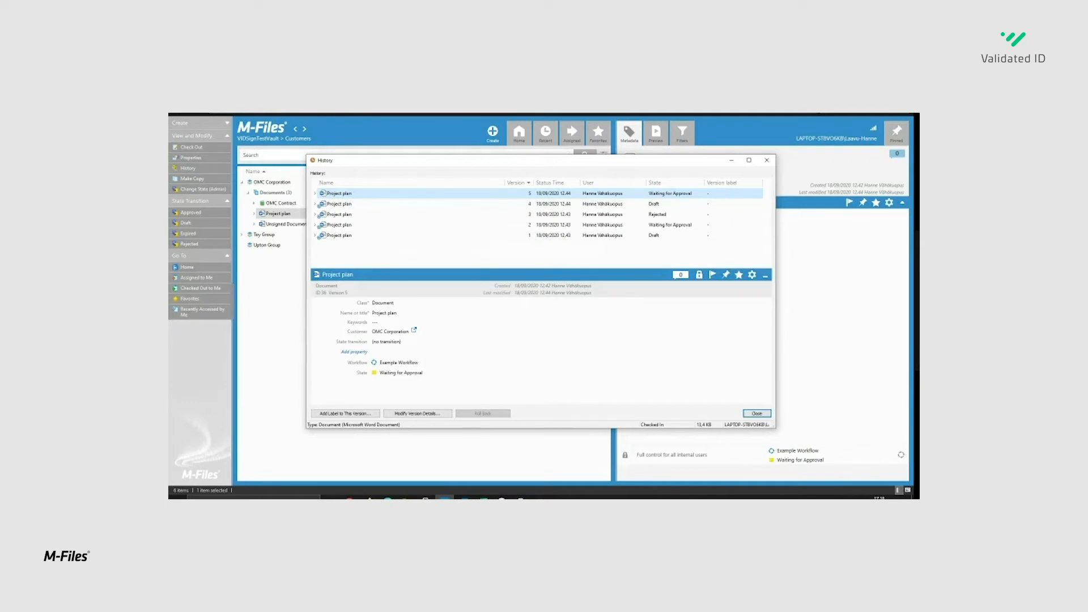
left_click(767, 160)
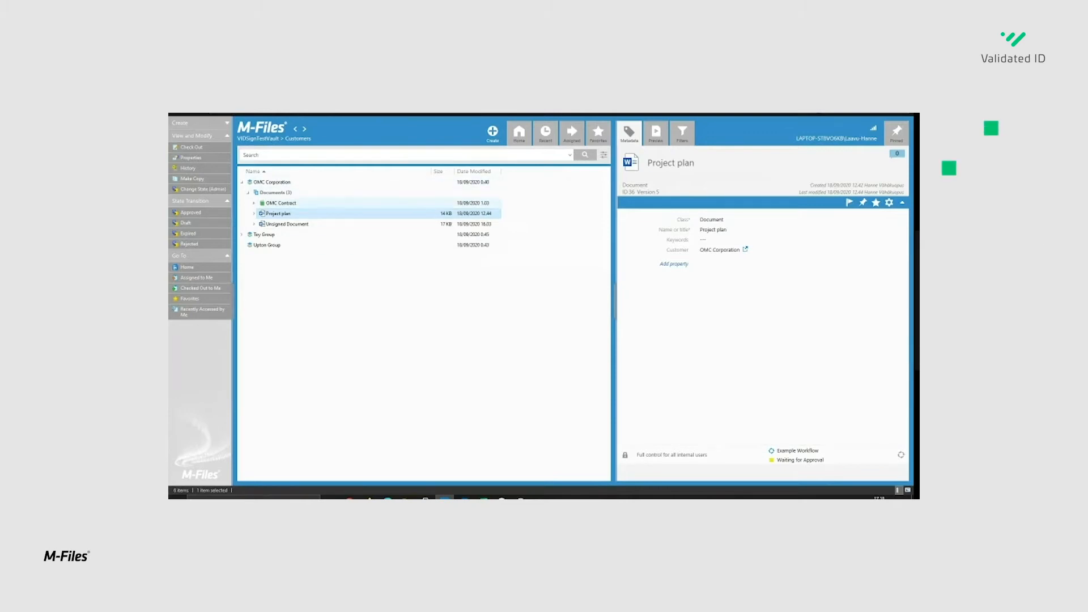
- Examine the OMC Contract's metadata and preview both its original Word file and its signed copy
left_click(281, 203)
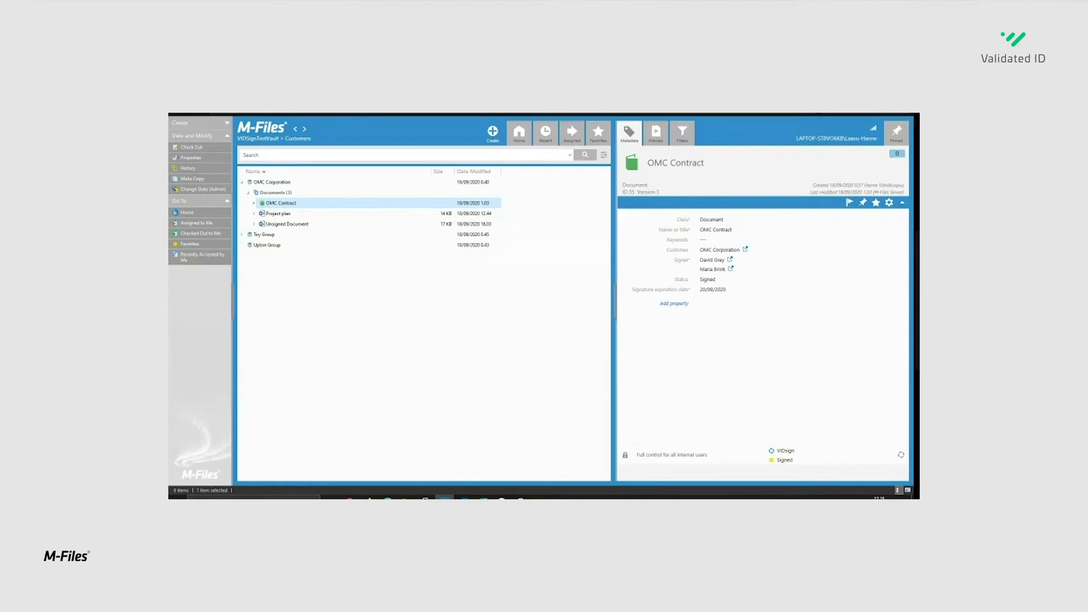
left_click(254, 203)
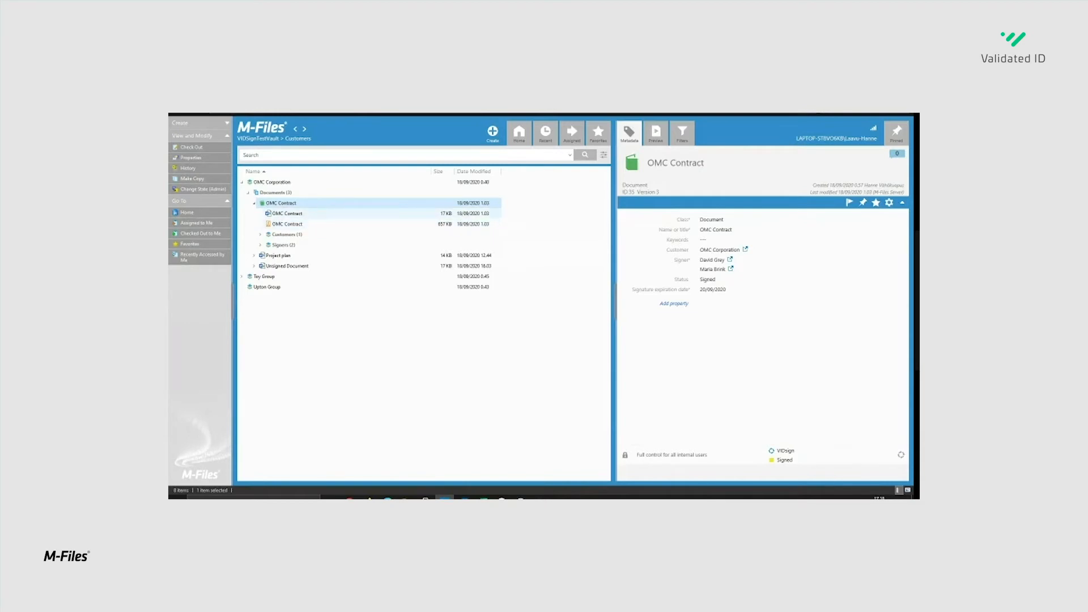
left_click(287, 214)
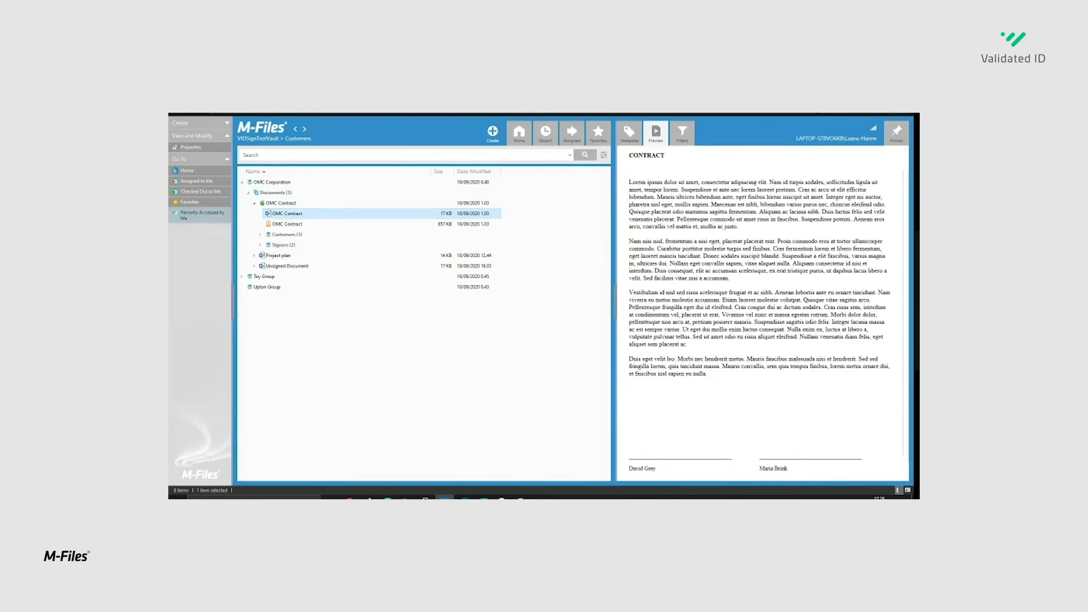
left_click(287, 223)
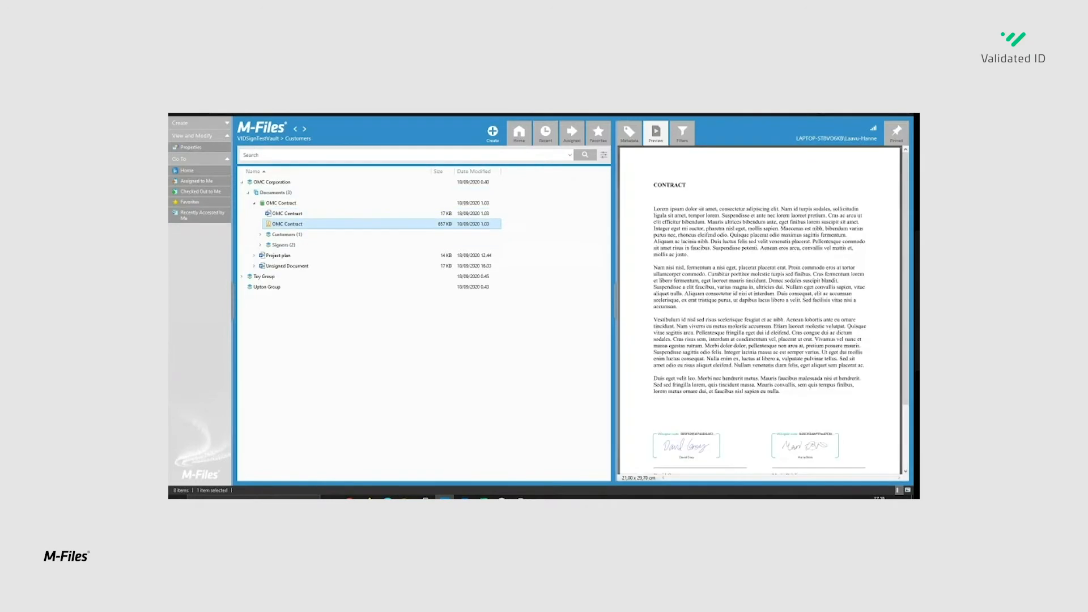
scroll(764, 306, "down", 2)
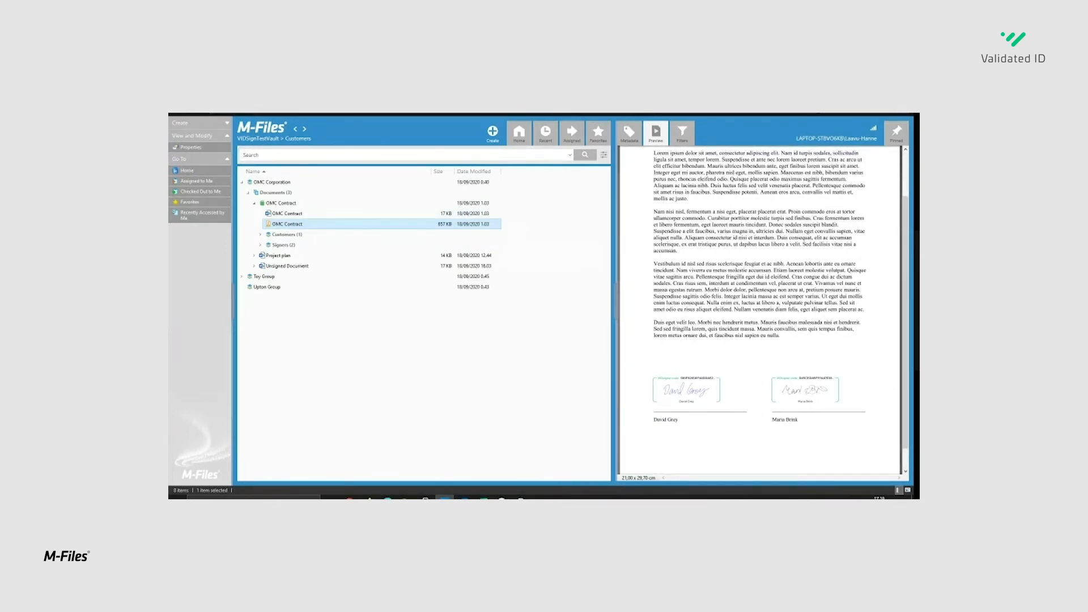
left_click(281, 203)
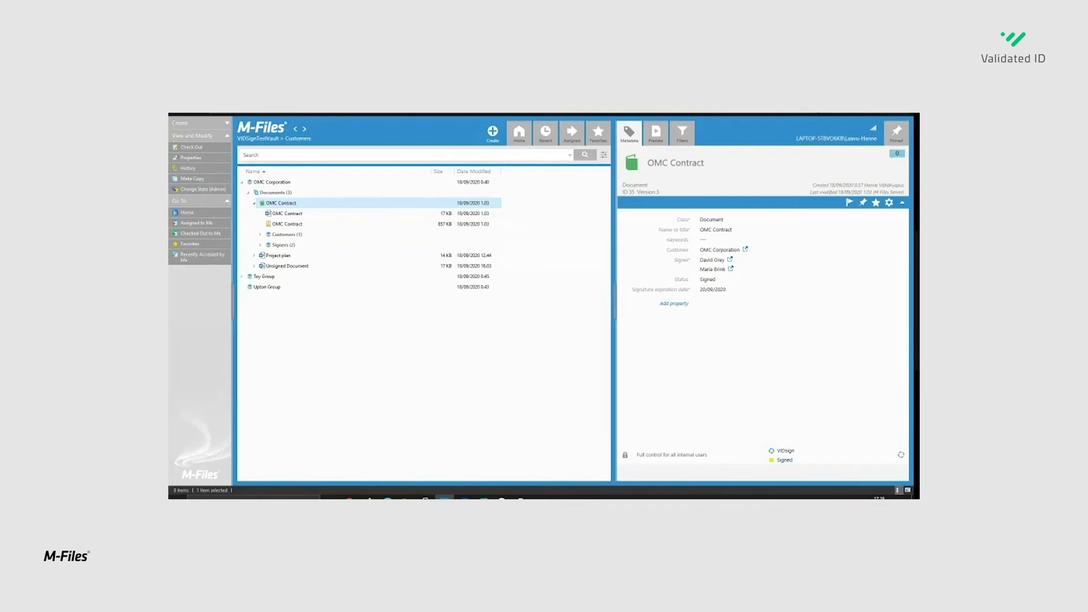
- Expand Toy Group's documents, review the metadata of Expired Signing and Test reject - one signer, and return to OMC Contract
left_click(241, 277)
left_click(248, 286)
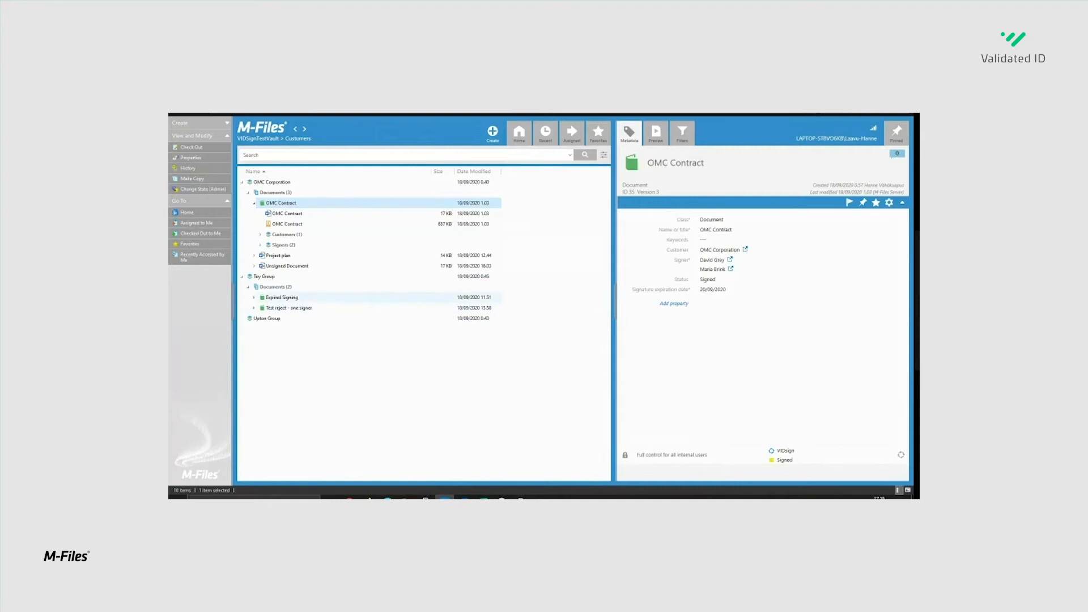
left_click(282, 298)
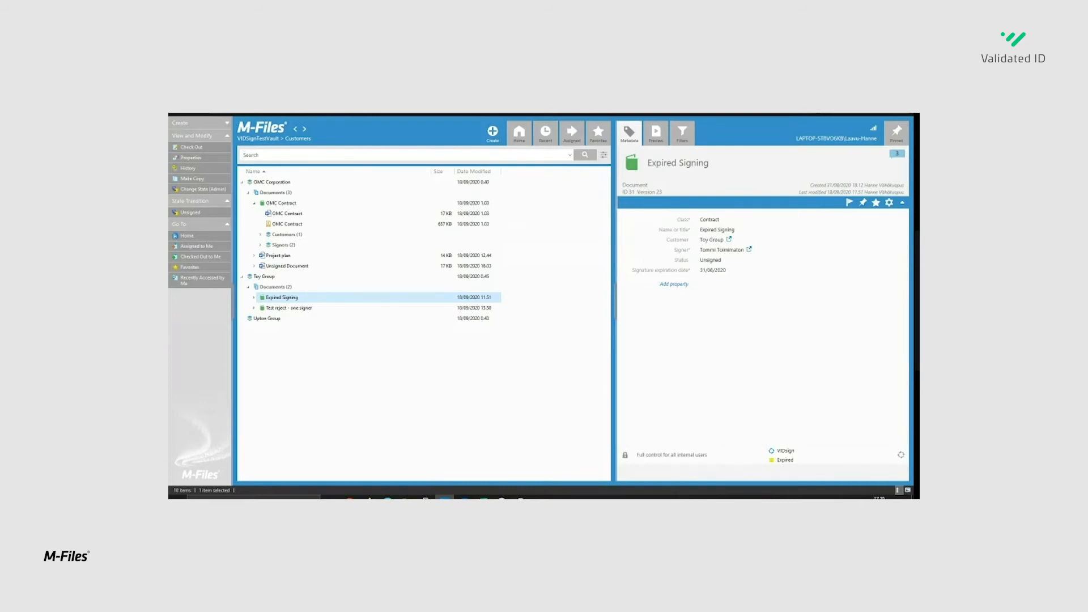
left_click(289, 307)
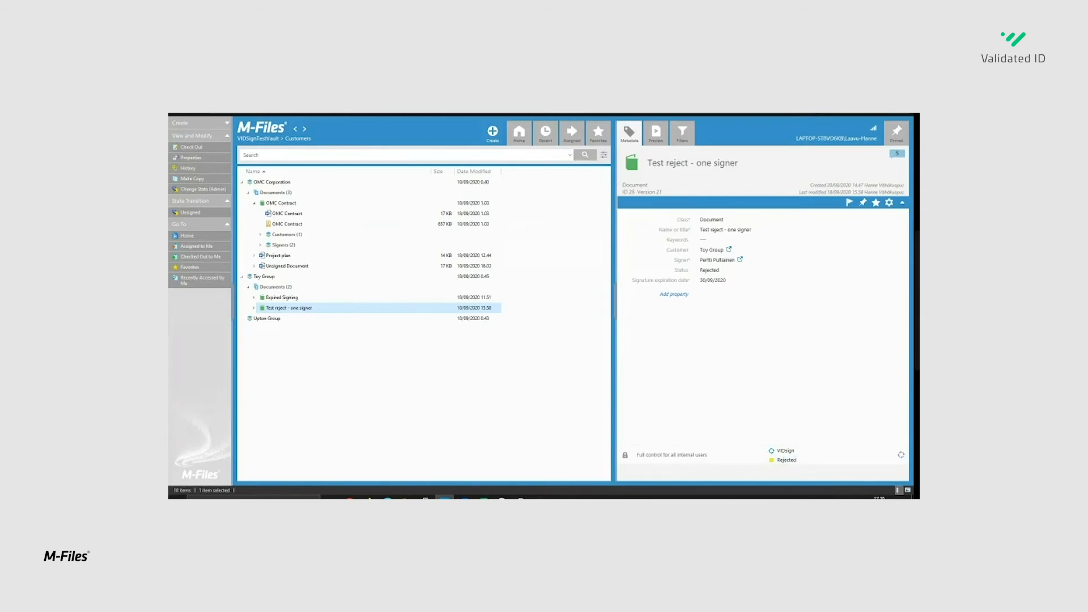
left_click(281, 203)
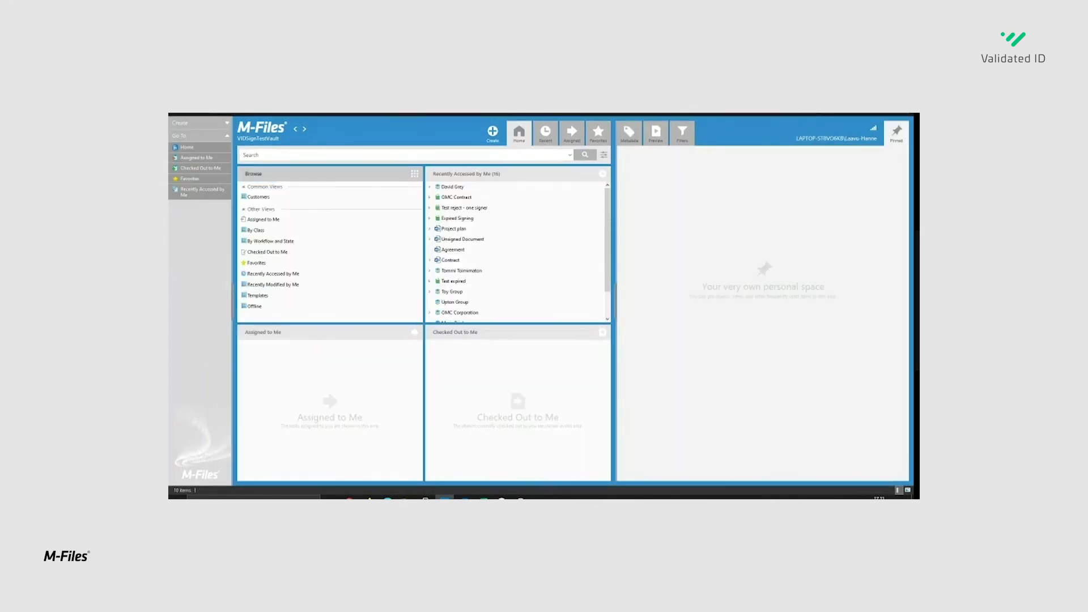
- Open the Templates view and examine the Agreement template's metadata and preview
left_click(258, 295)
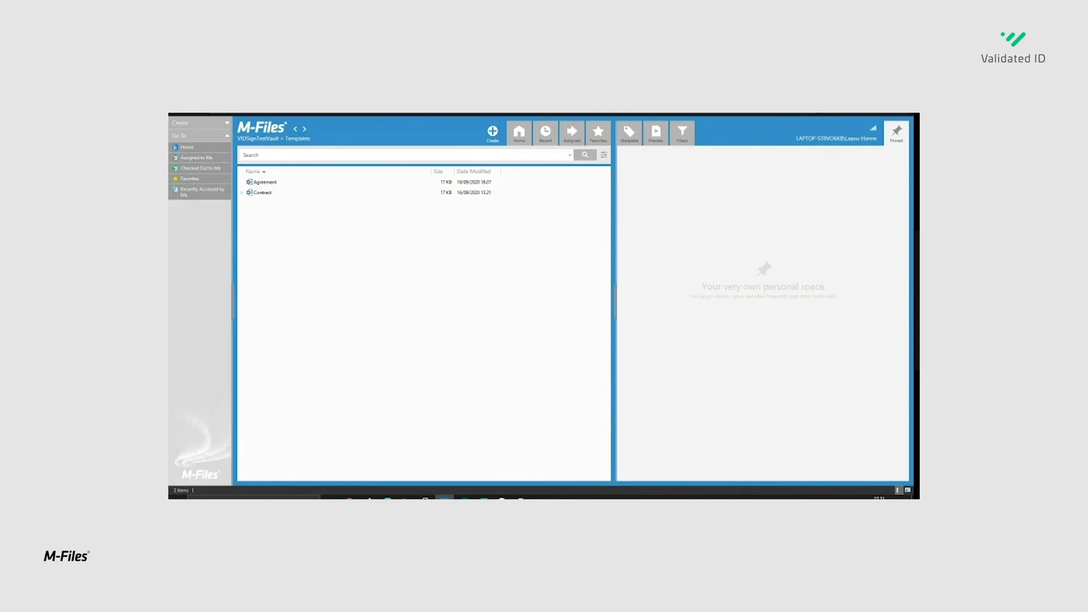
left_click(265, 182)
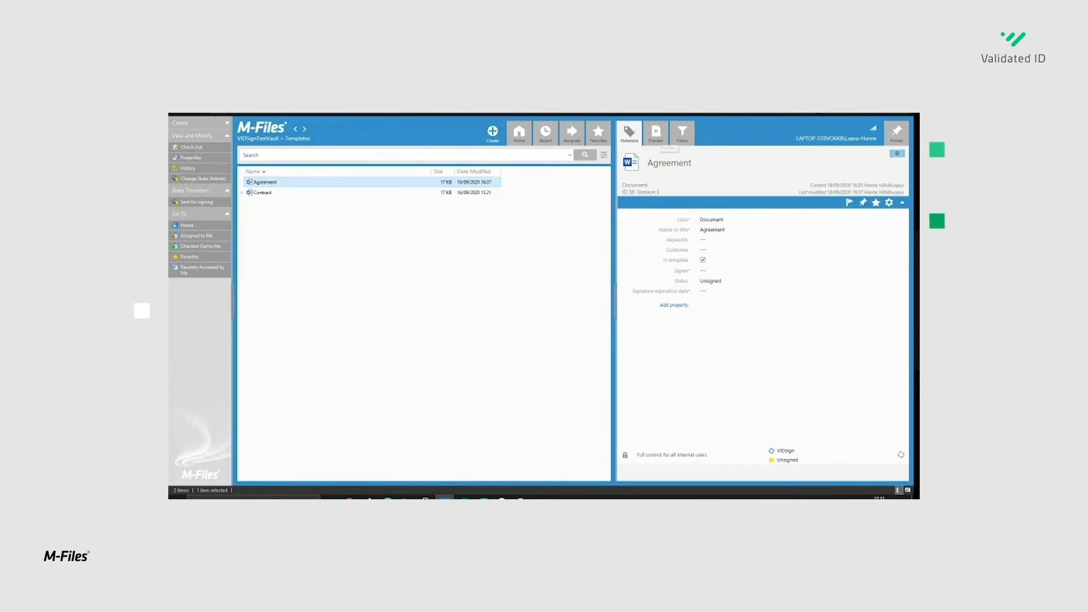
left_click(656, 134)
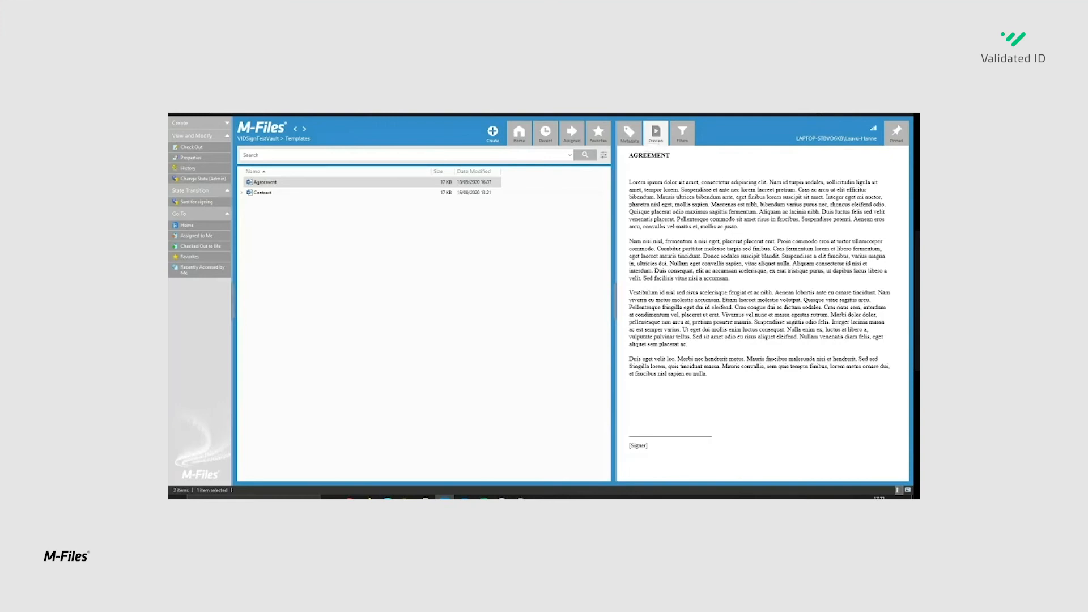
left_click(629, 133)
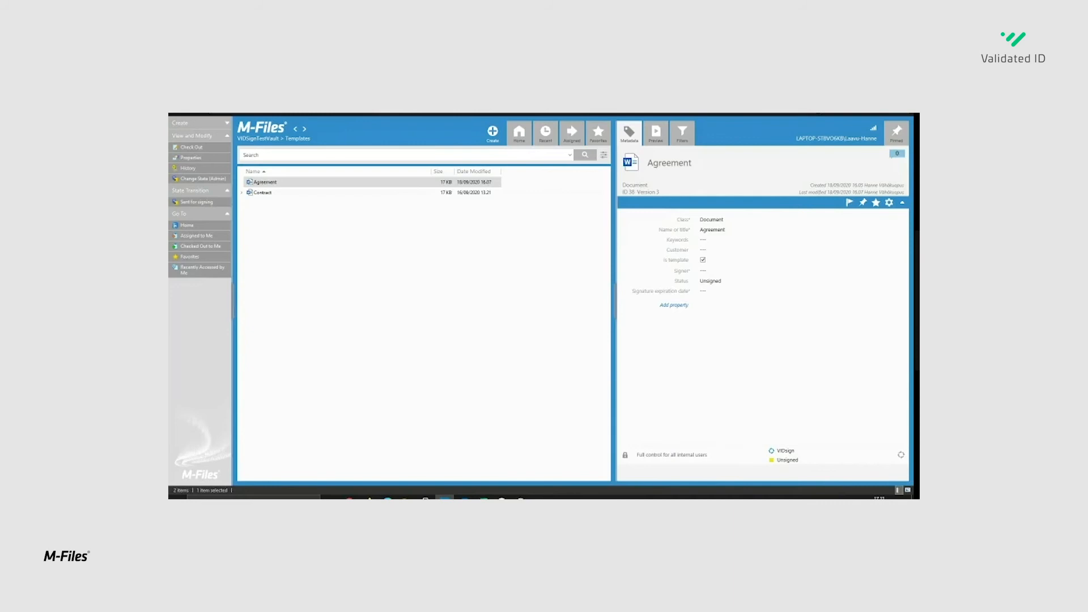
- Start a new document from the Agreement template and name it "Test Agreement"
right_click(266, 183)
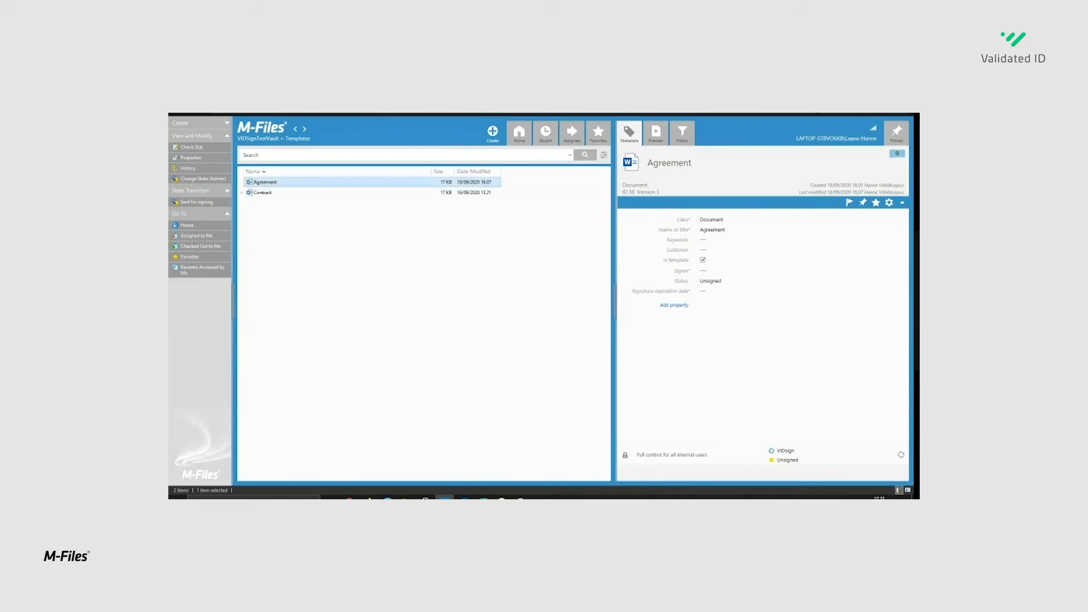
left_click(306, 189)
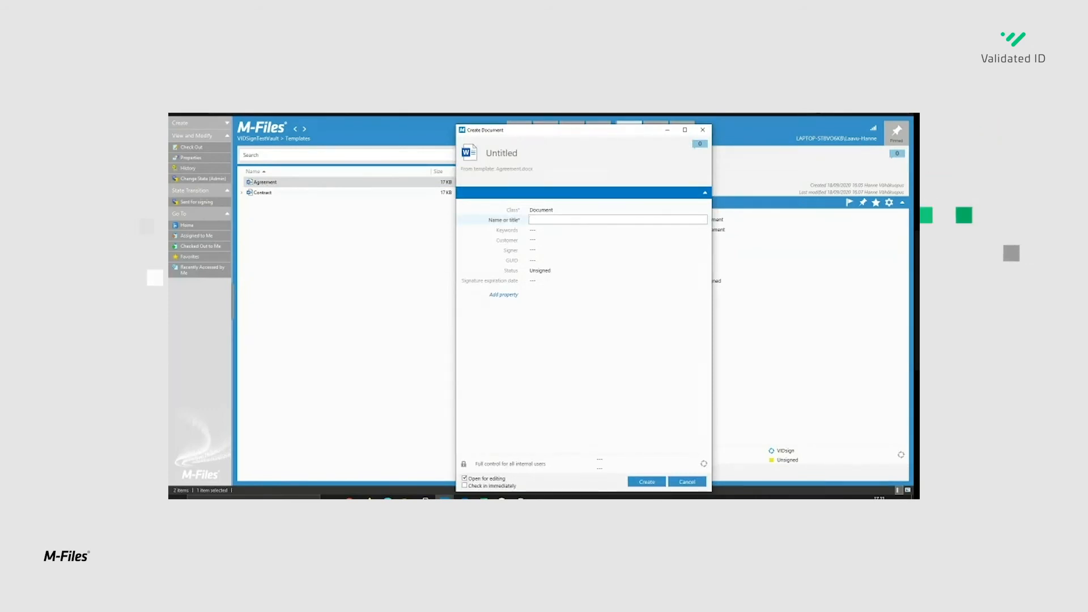
type("TEs")
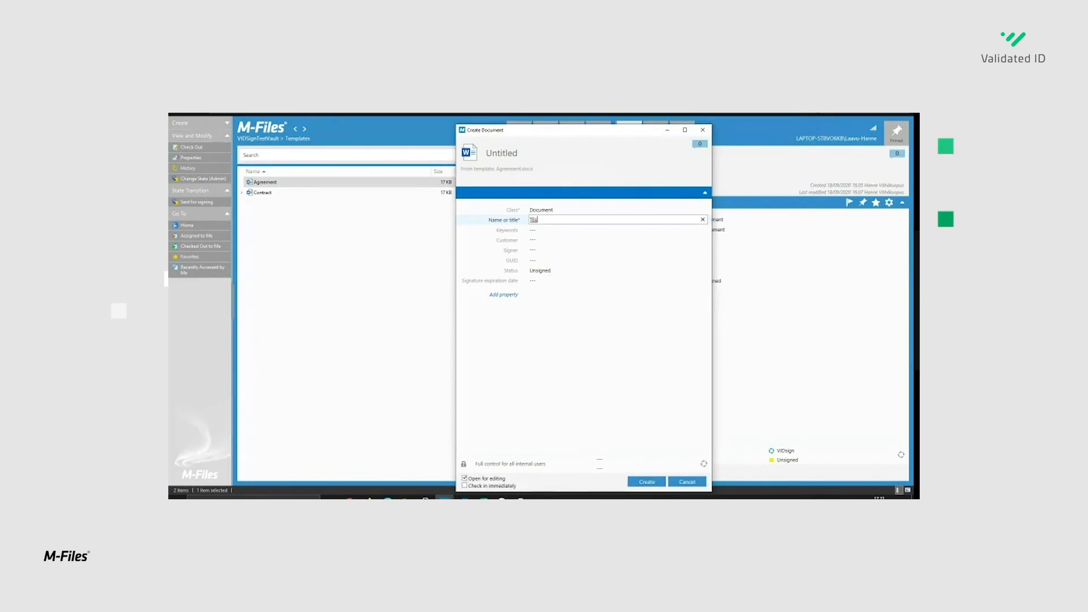
type("t Agreement")
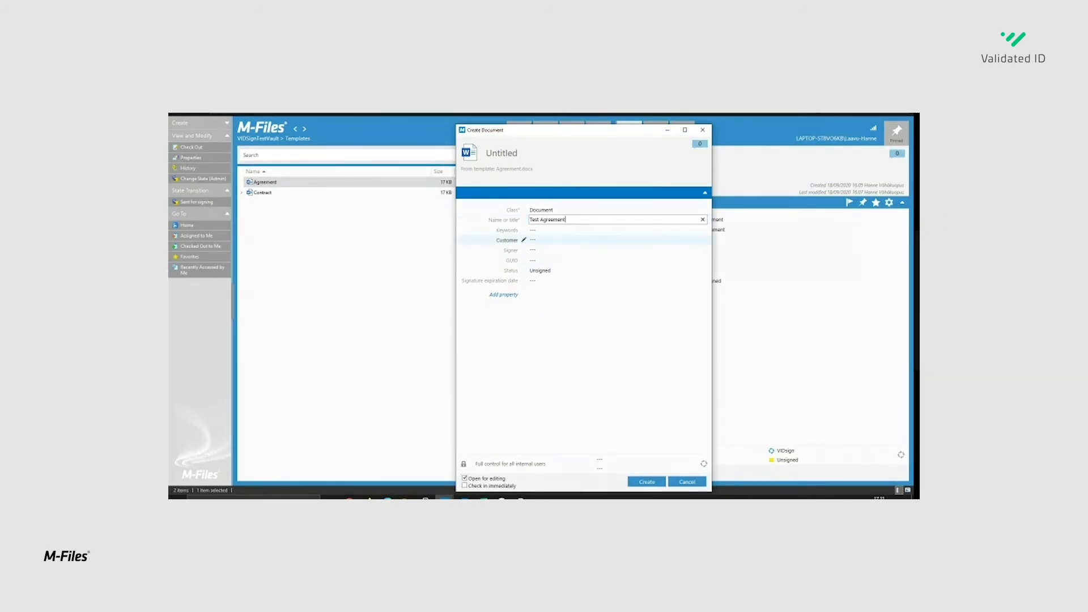
- Set the new document's customer to Upton Group and choose one contact from the list as its signer
left_click(590, 240)
left_click(702, 240)
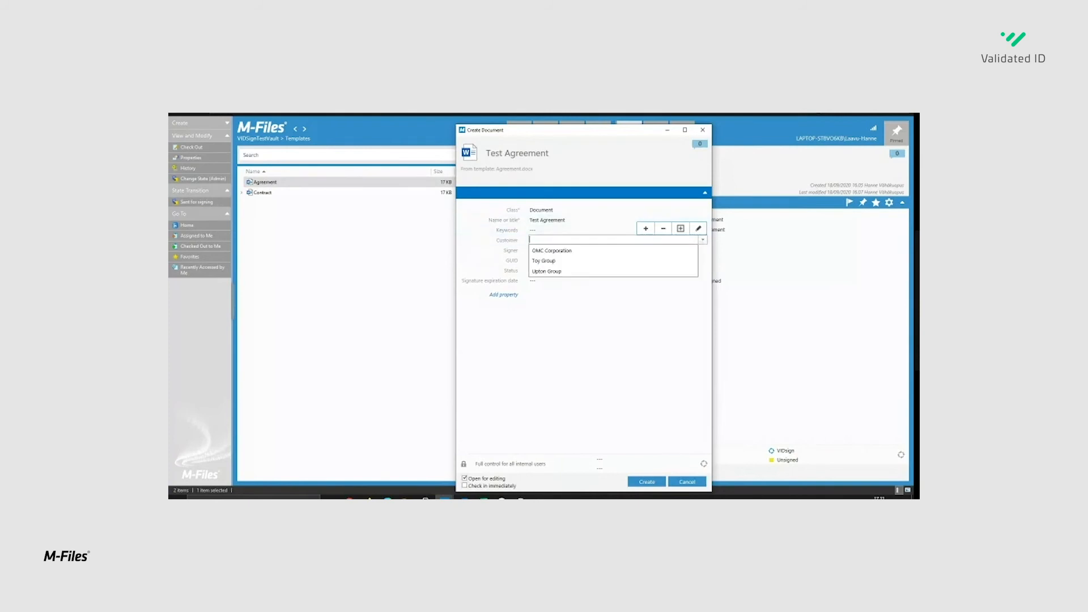
left_click(589, 271)
left_click(590, 260)
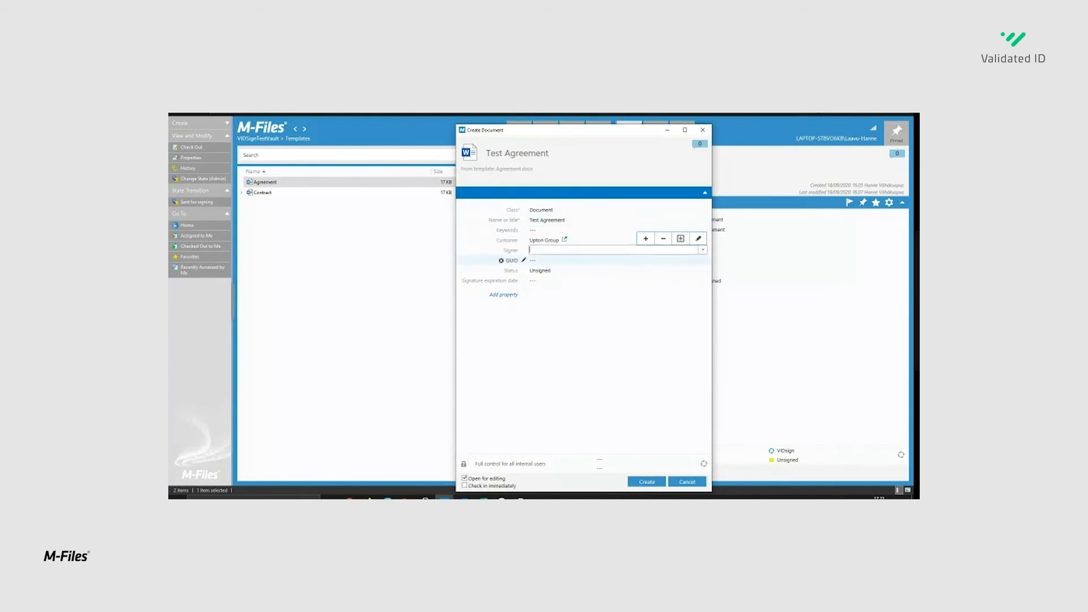
left_click(703, 250)
left_click(701, 250)
left_click(702, 250)
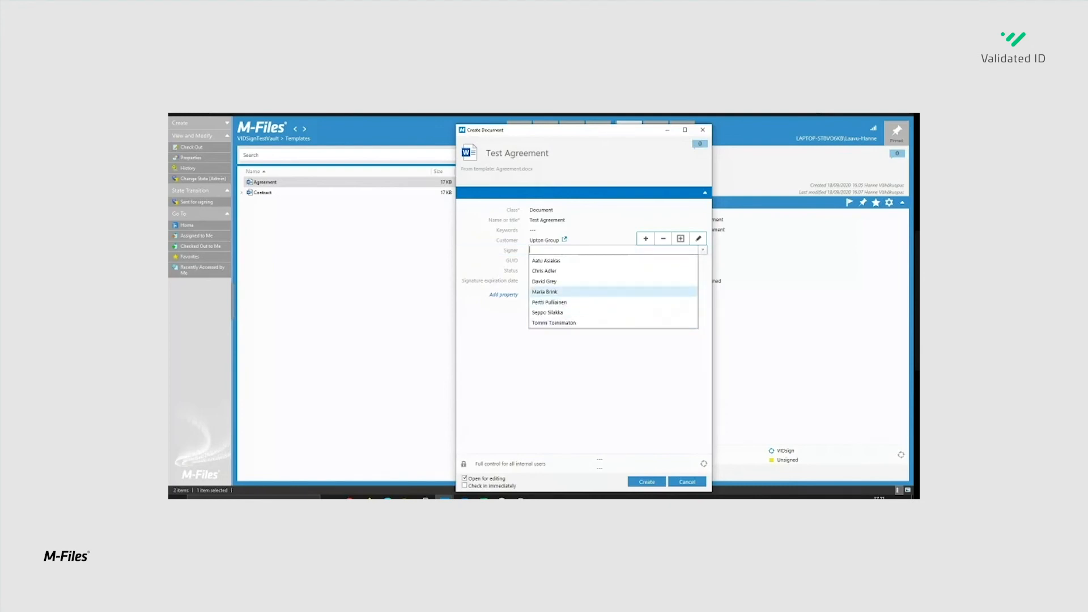
left_click(549, 291)
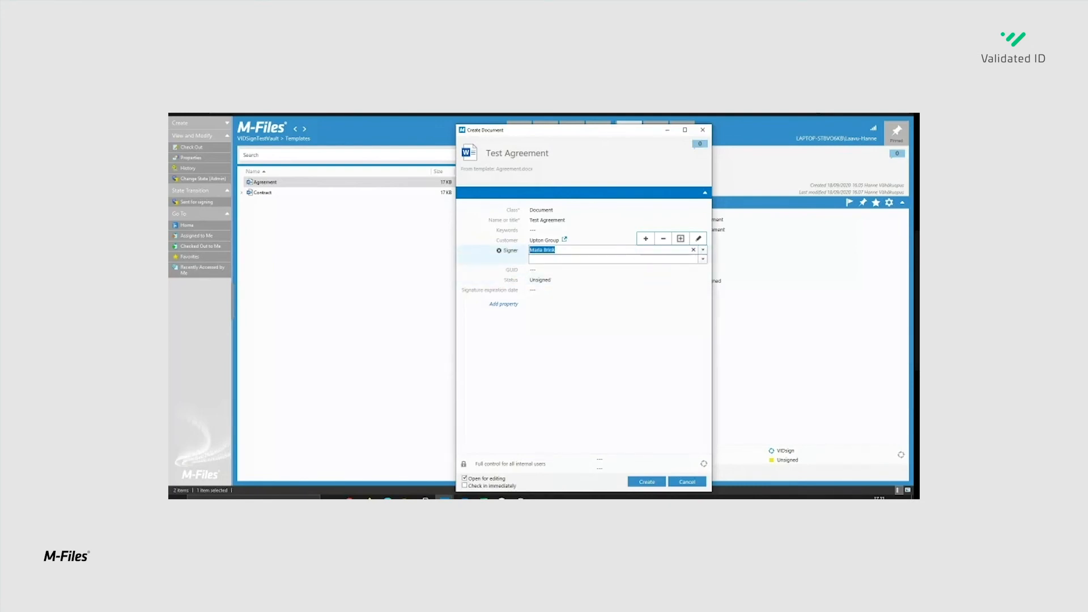
- Assign the VIDsign workflow in the Unsigned state with signature expiration date 20/09/2020, and create the document with it opened for editing
left_click(601, 335)
left_click(646, 482)
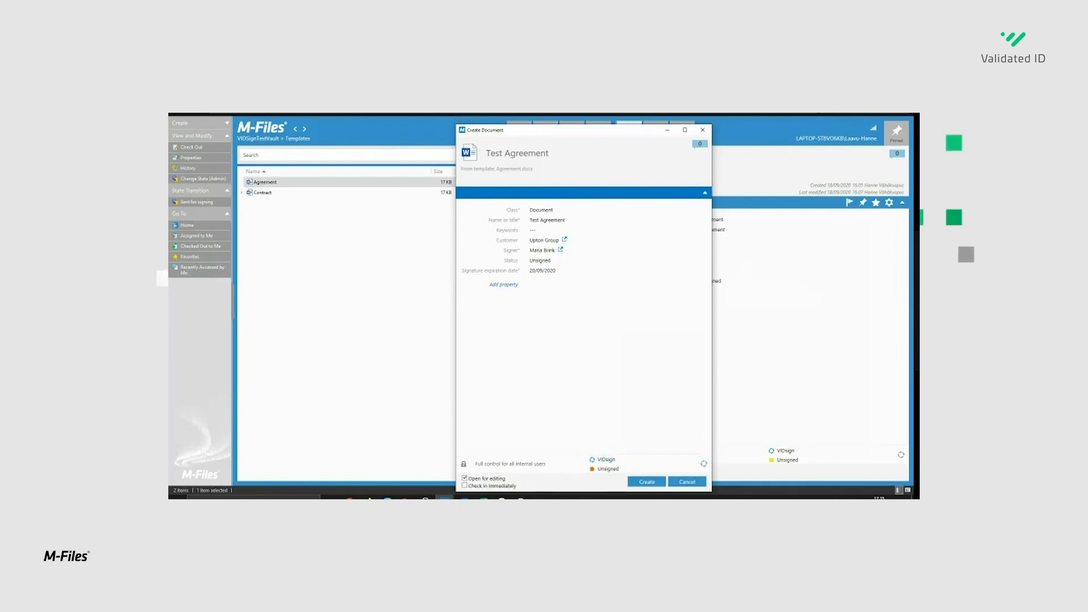
left_click(646, 482)
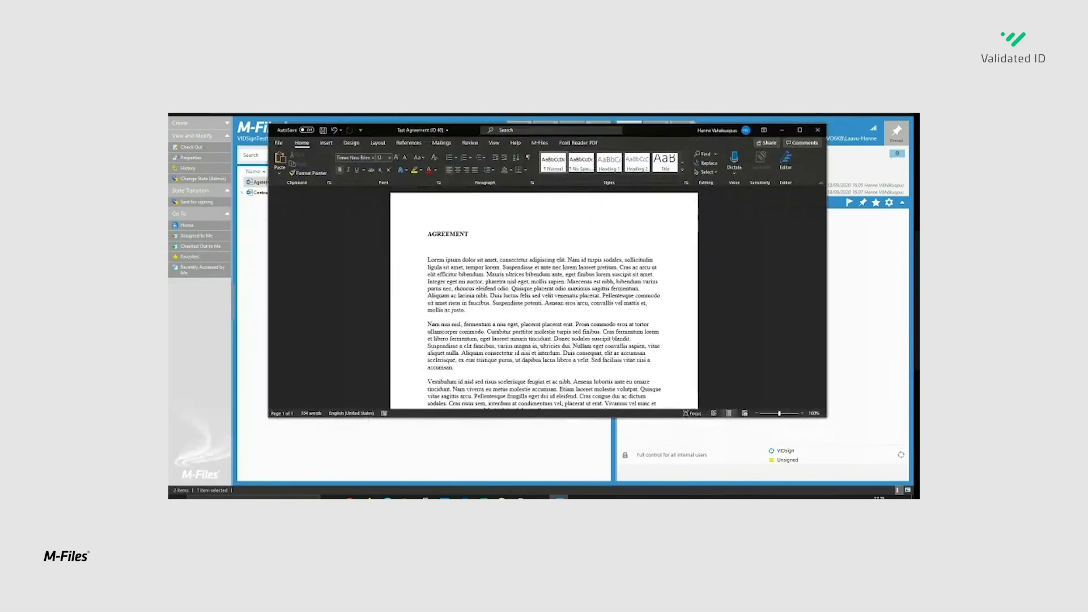
- Check the Test Agreement in Word down to the signer's name under the signature line, and close it
scroll(544, 300, "down", 10)
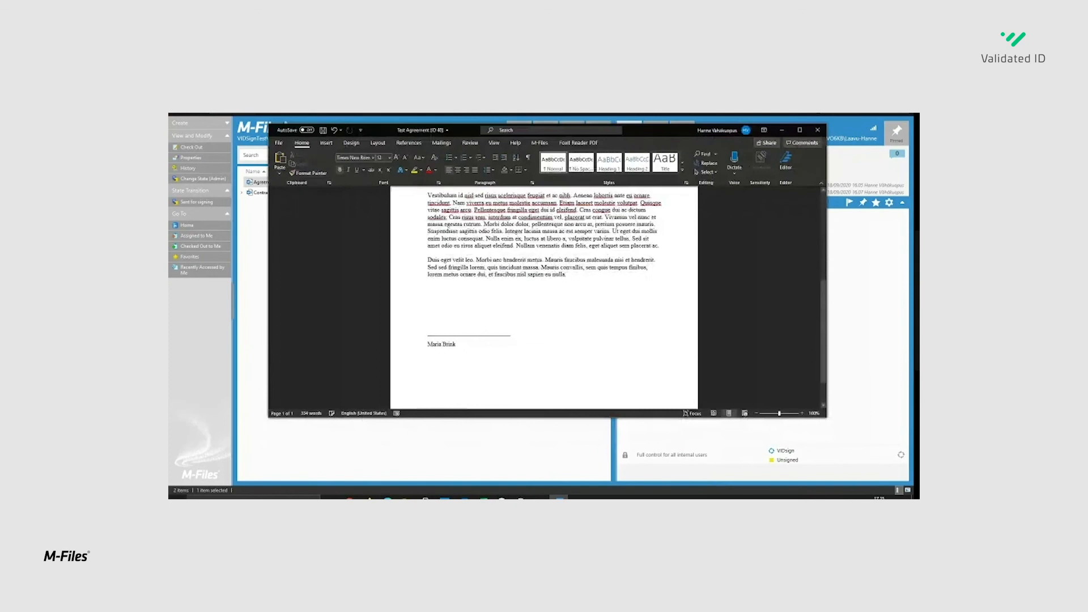
scroll(544, 300, "down", 1)
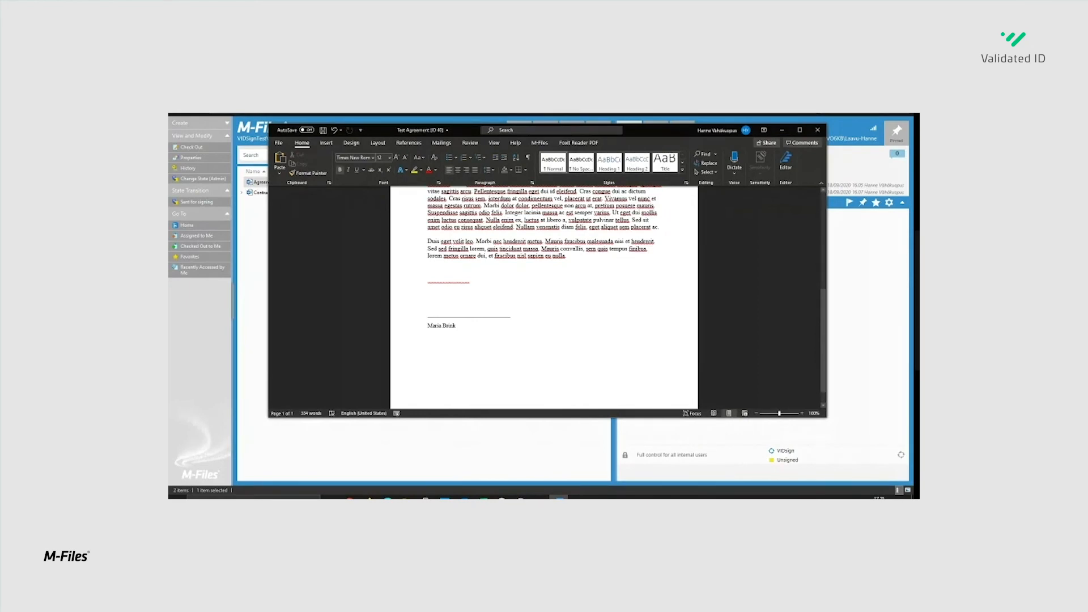
scroll(544, 297, "up", 10)
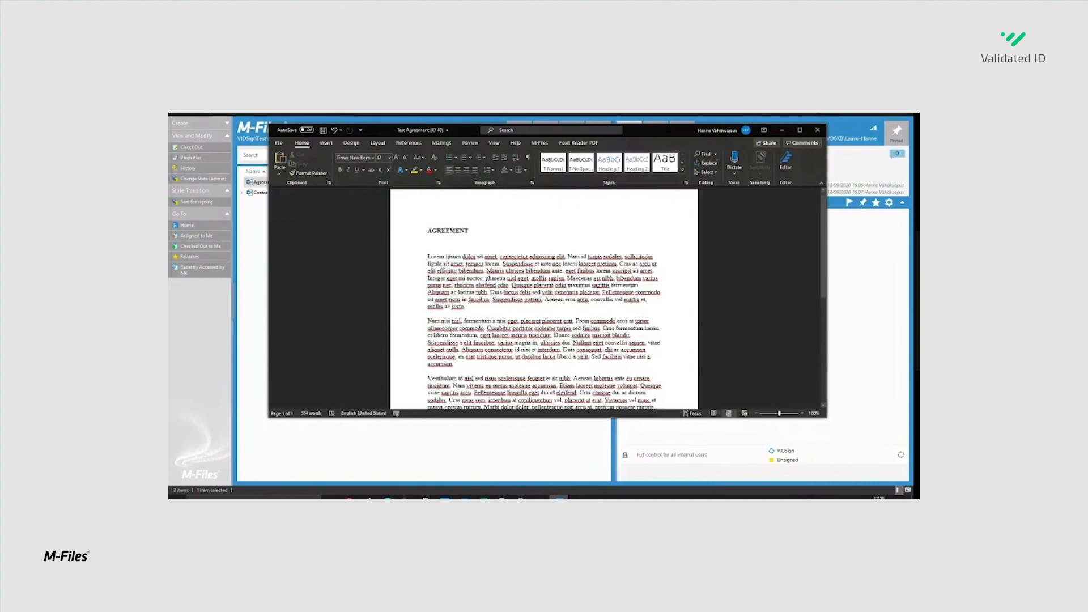
left_click(818, 129)
key("Return")
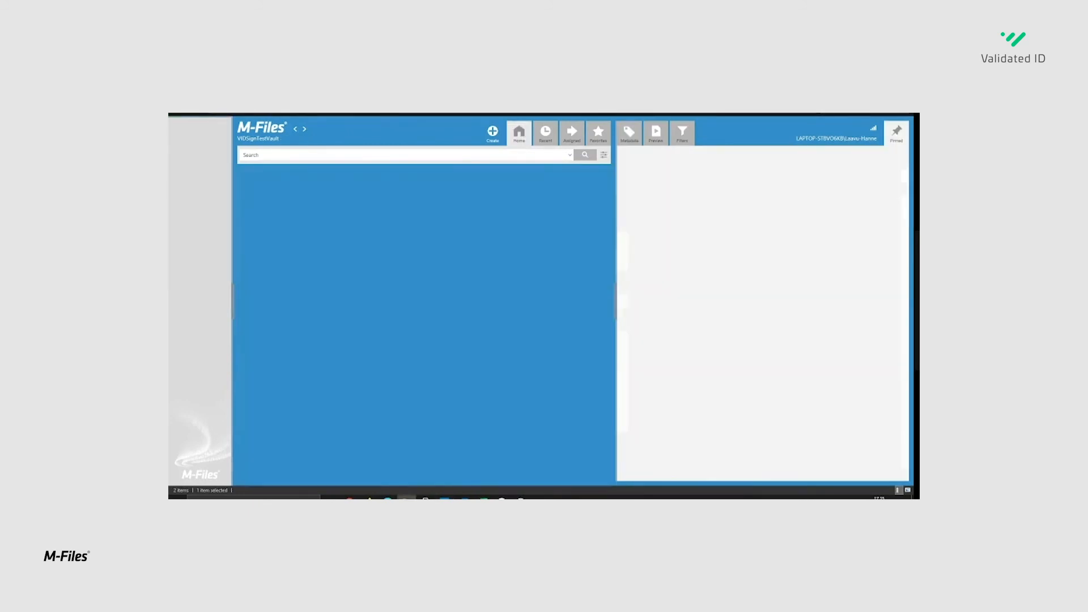
- Open the Customers view, expand Upton Group down to its documents, and select the Test Agreement
left_click(259, 196)
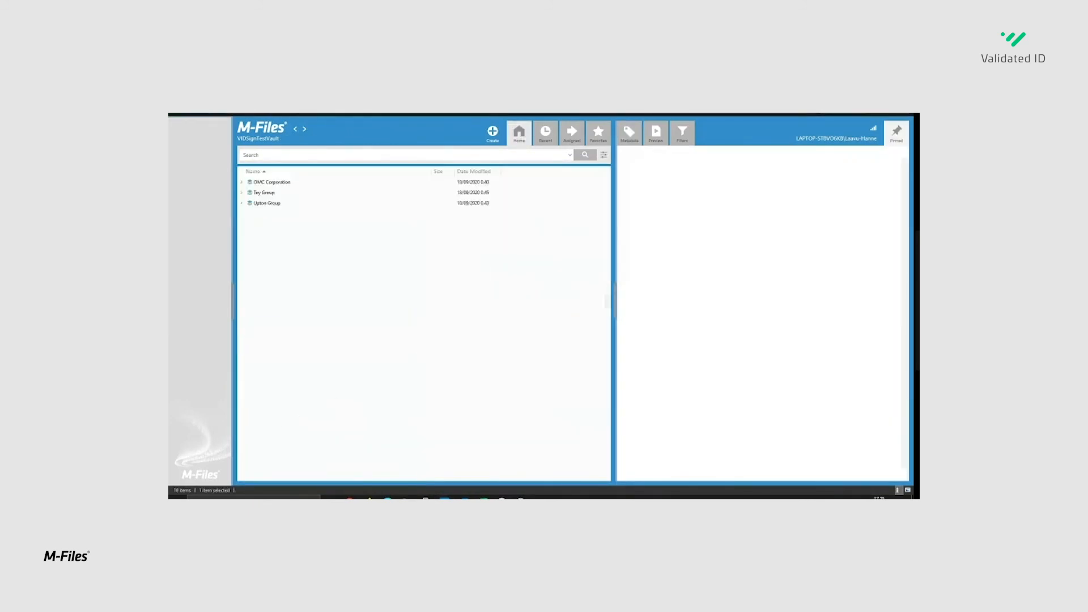
left_click(241, 203)
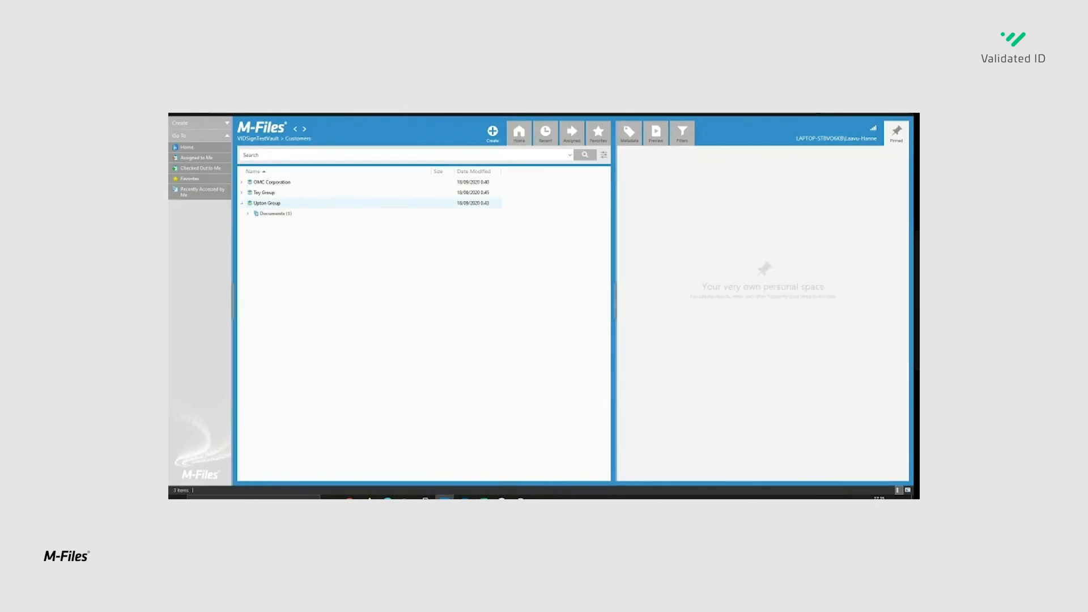
double_click(276, 214)
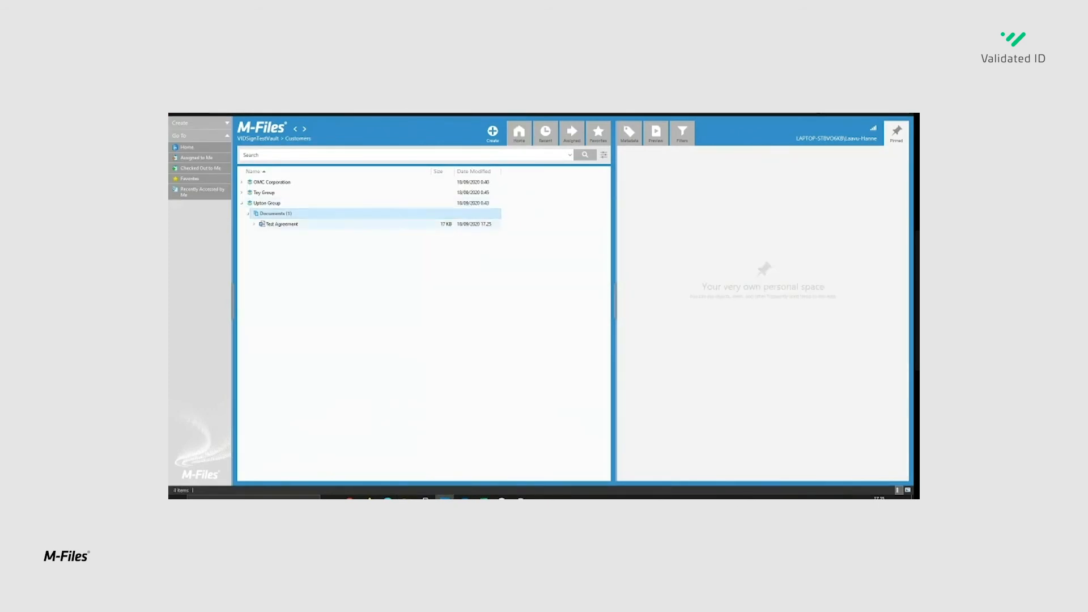
left_click(282, 224)
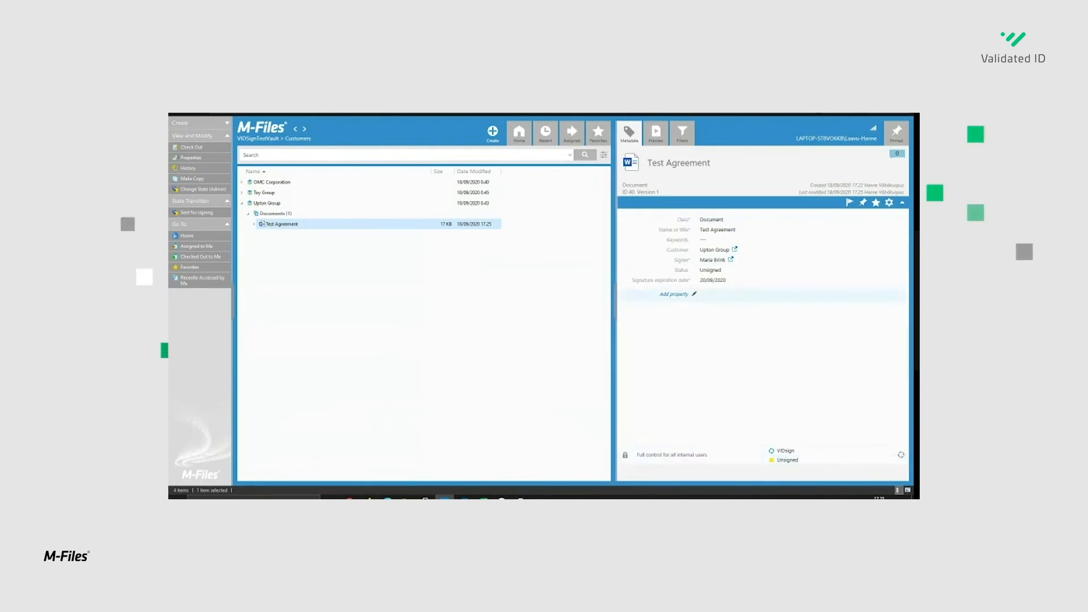
- Move the Test Agreement's VIDsign workflow from Unsigned to Sent for signing and save the change
left_click(788, 459)
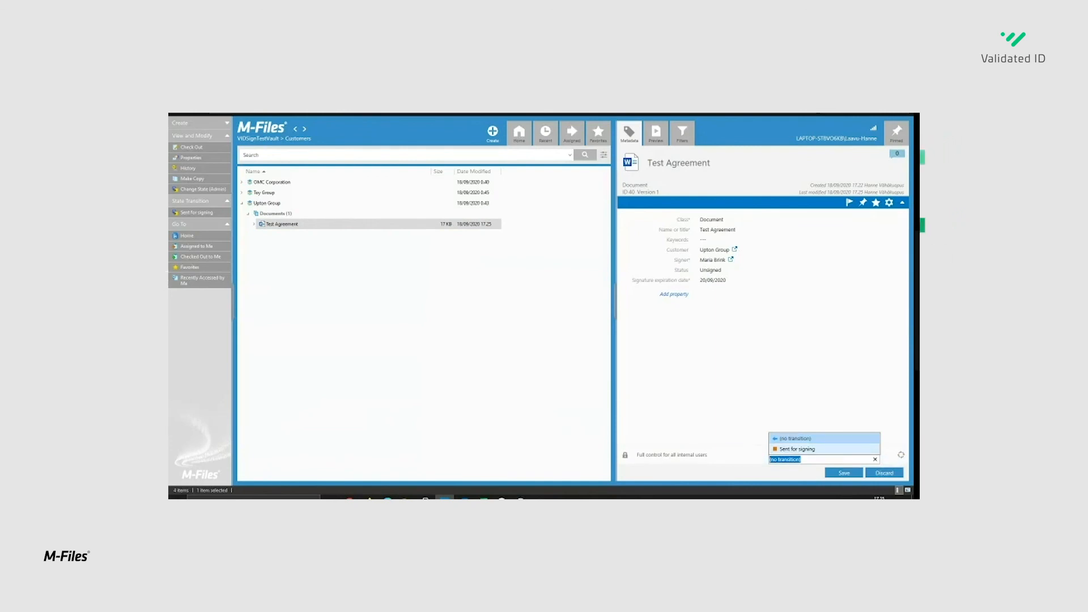
key("Down")
key("Return")
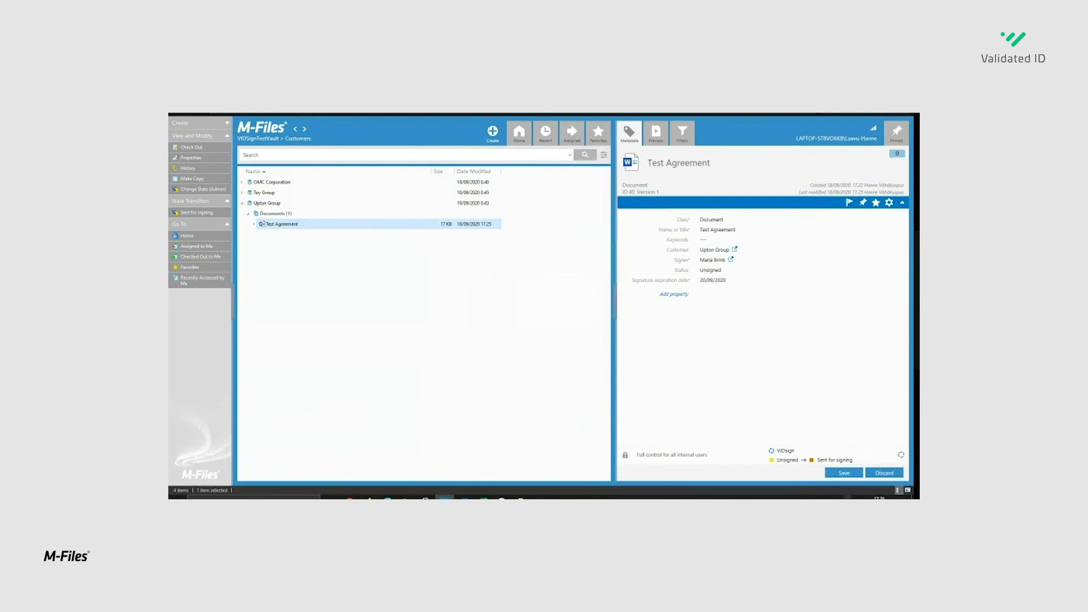
left_click(843, 472)
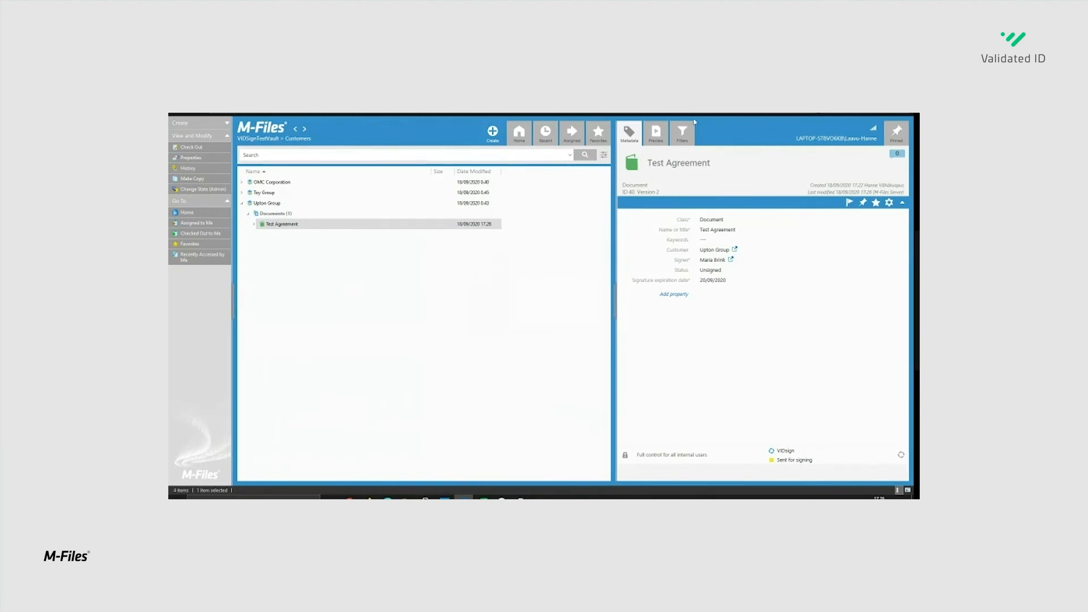
- Switch to VIDsigner in the browser, review the Test Agreement down to its signature line, and proceed to sign it
key("alt+Tab")
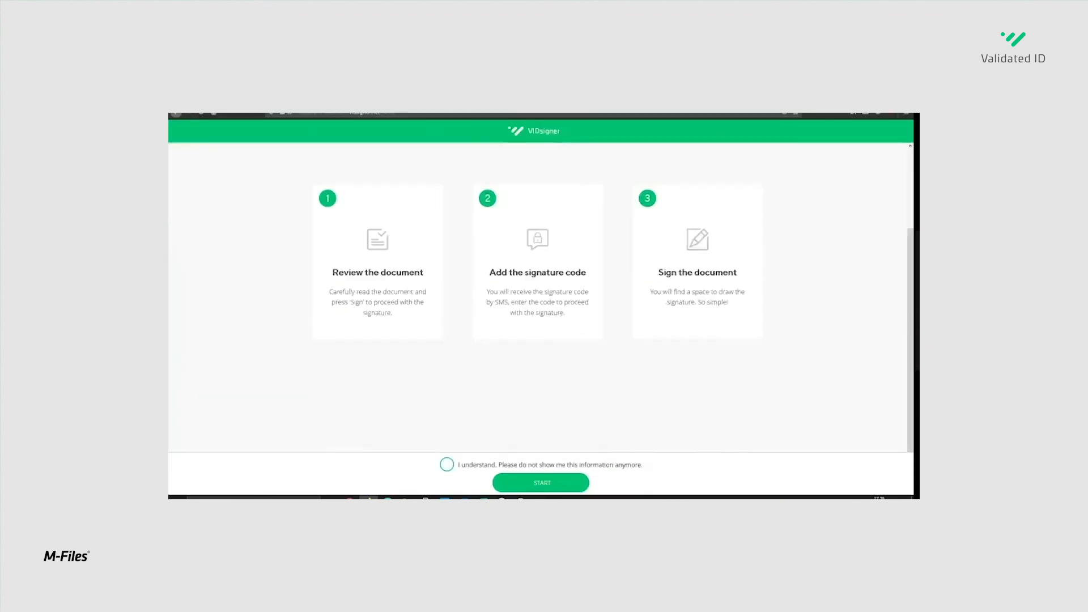
left_click(541, 483)
scroll(538, 328, "down", 7)
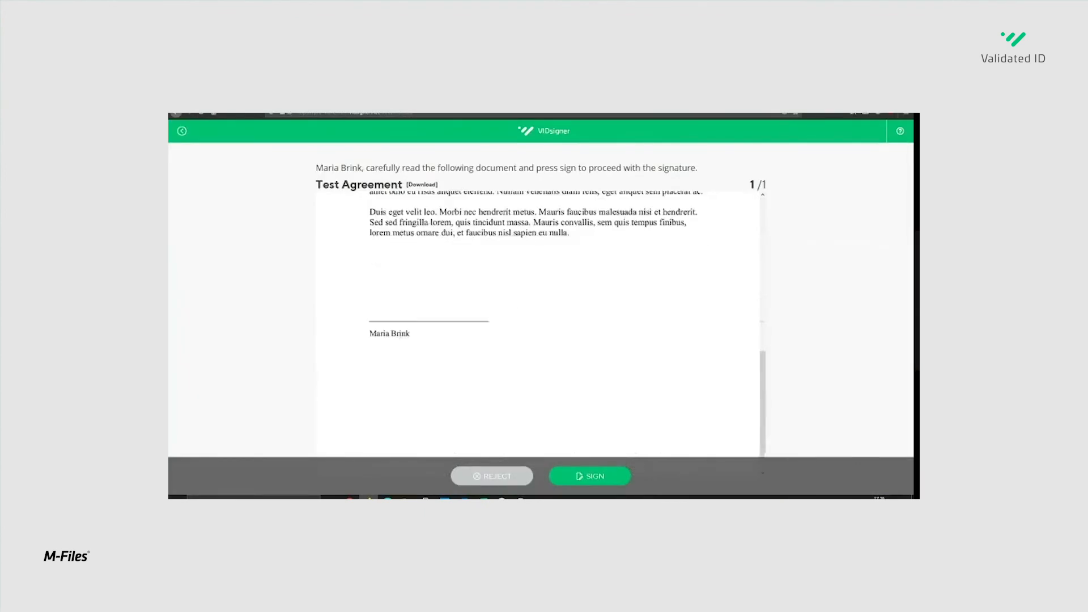
left_click(589, 476)
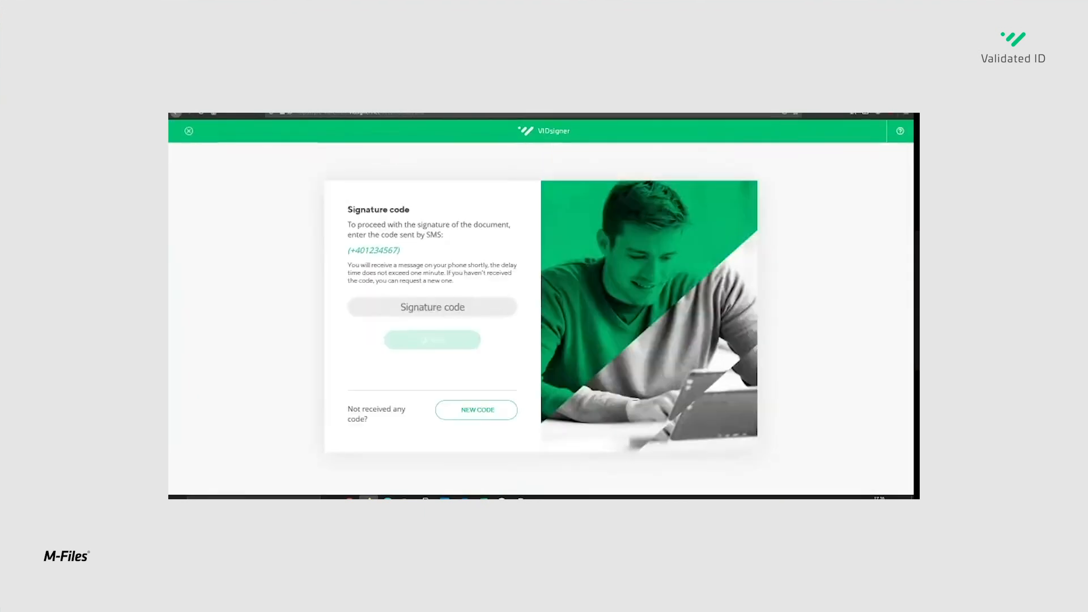
- Enter the signature code sent by SMS and submit it to reach the signature box
left_click(433, 307)
type("12345")
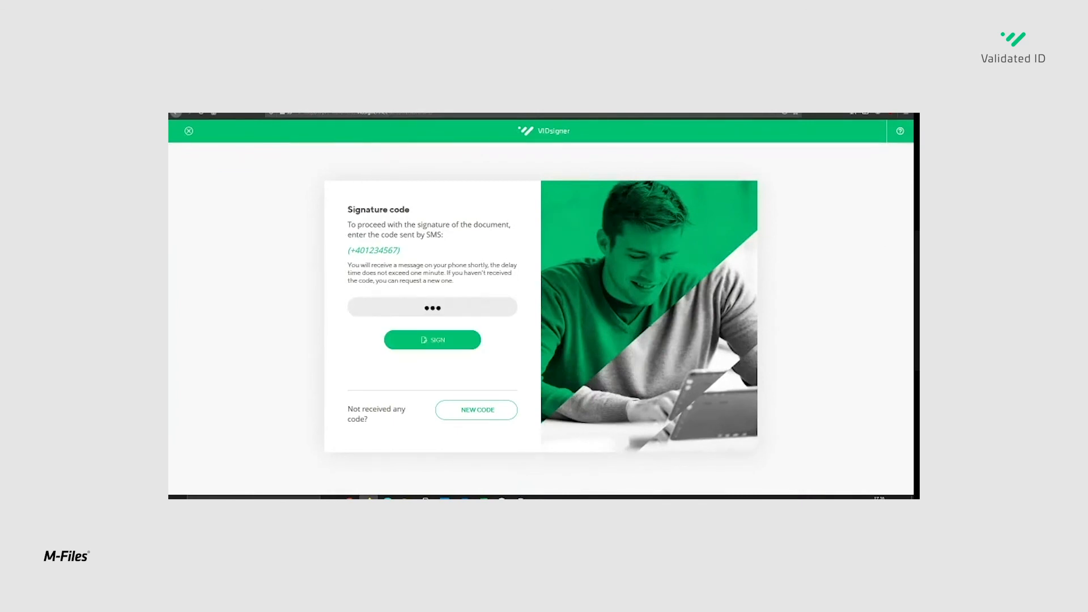
key("Return")
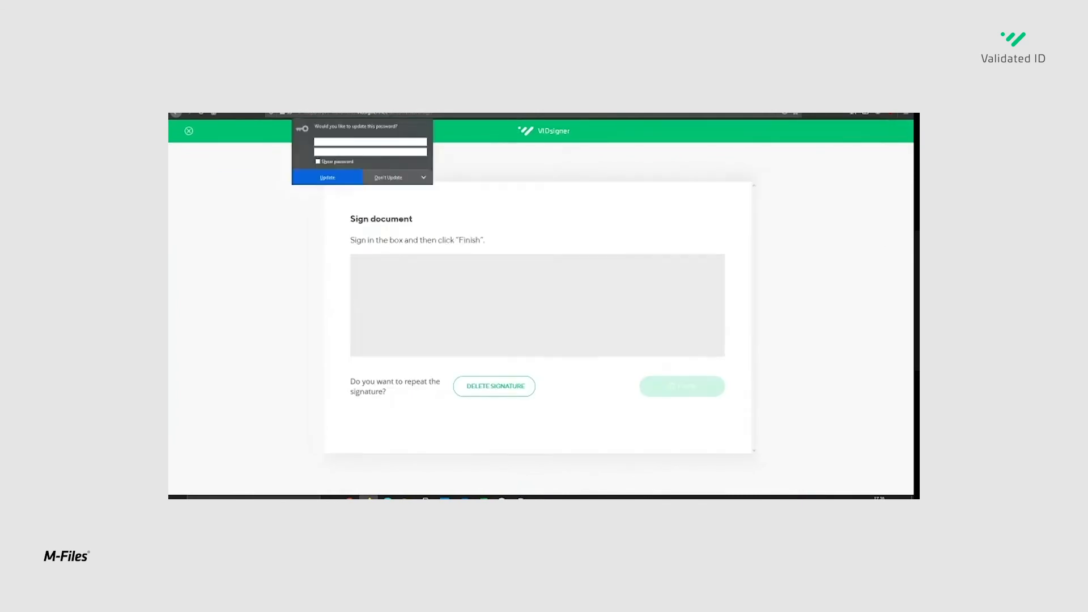
- Draw a handwritten signature across the signature box, finish signing the Test Agreement, and close the completion message
mouse_move(400, 301)
left_mouse_down()
mouse_move(479, 325)
mouse_move(653, 304)
left_mouse_up()
left_click(682, 385)
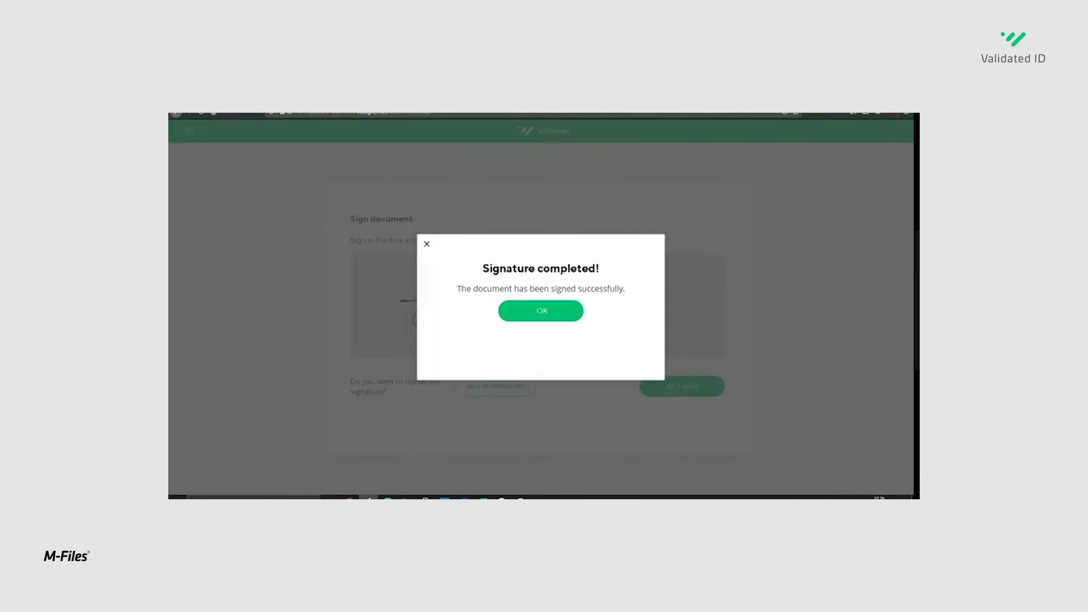
left_click(541, 310)
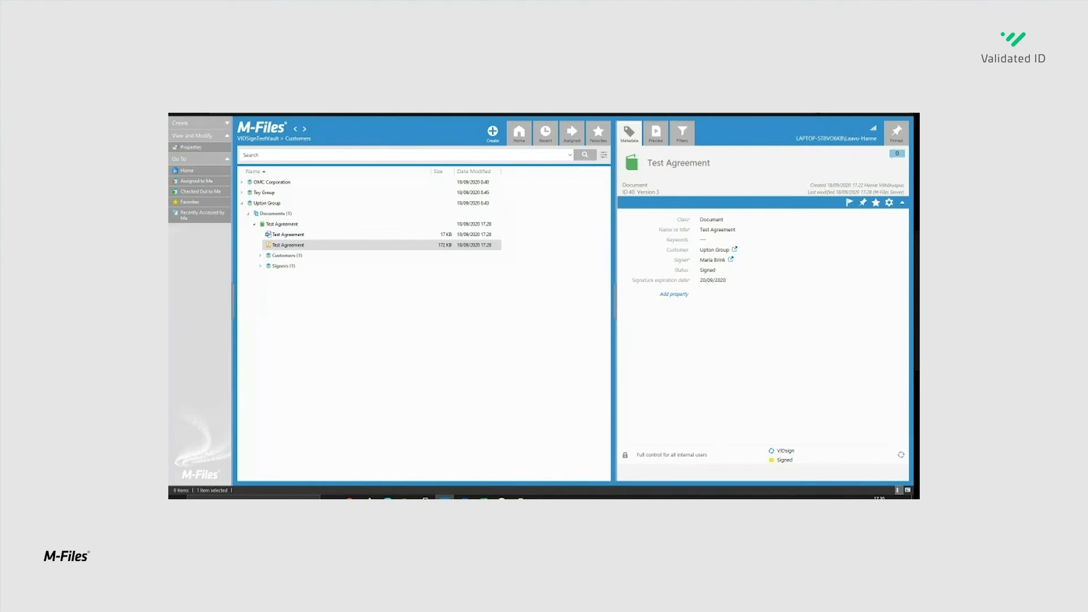
- Preview the signed PDF of the Test Agreement under Upton Group in M-Files to check its signature
left_click(656, 133)
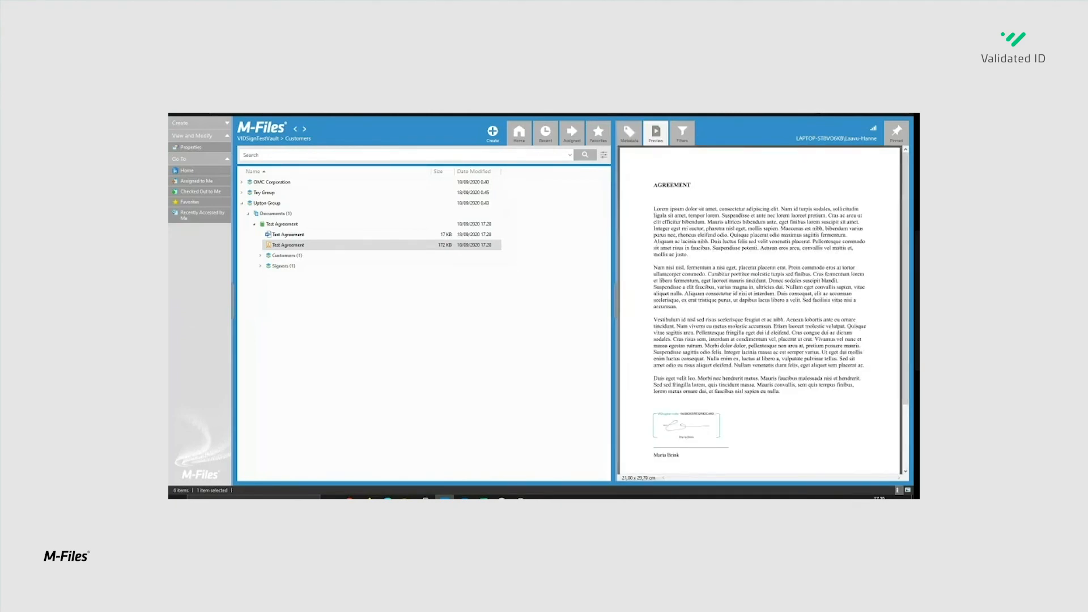